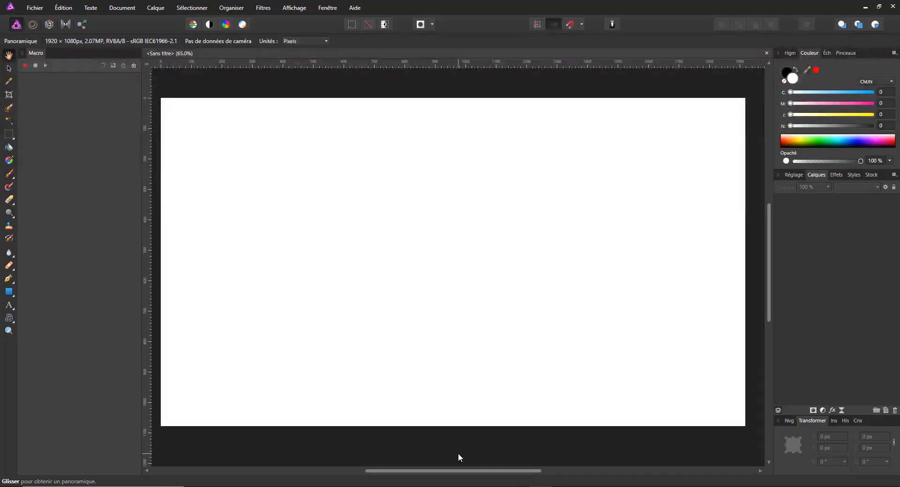
- Display the Bibliothèque studio panel and dock it alongside the Macro panel
{"action": "left_click", "coordinate": [295, 7]}
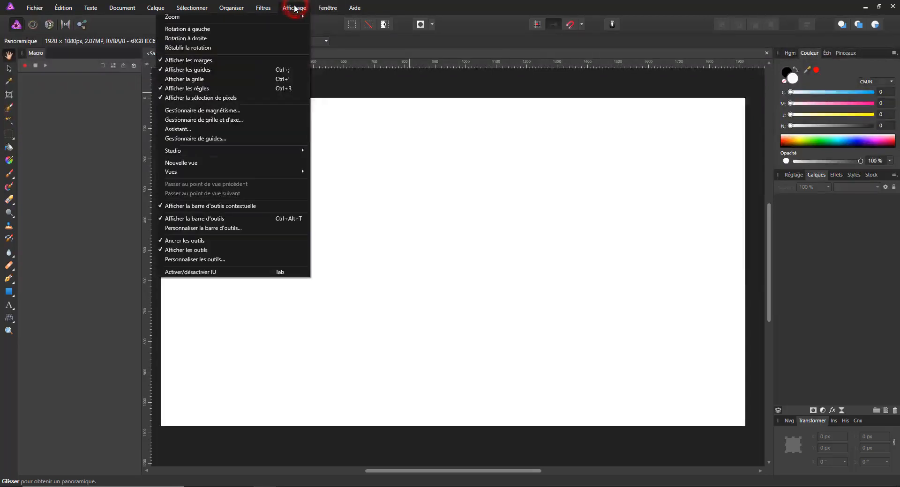
{"action": "mouse_move", "coordinate": [201, 150]}
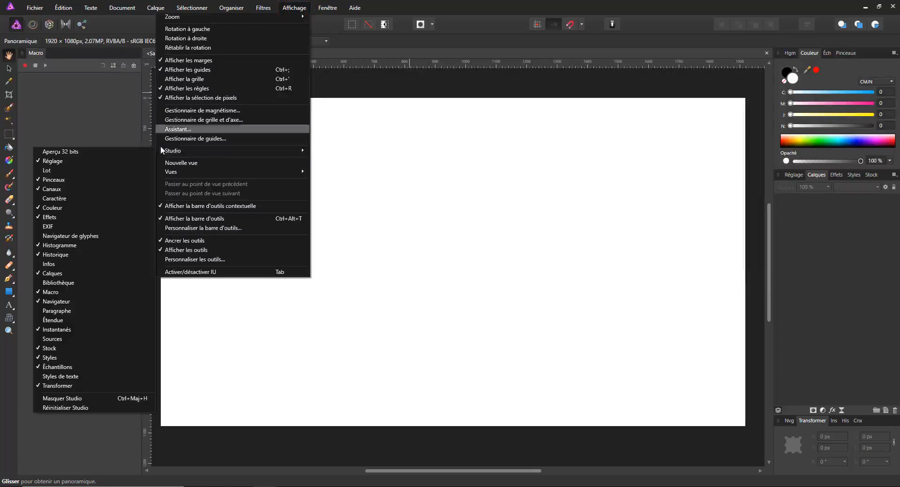
{"action": "left_click", "coordinate": [64, 282]}
{"action": "left_click_drag", "start_coordinate": [40, 195], "coordinate": [54, 55]}
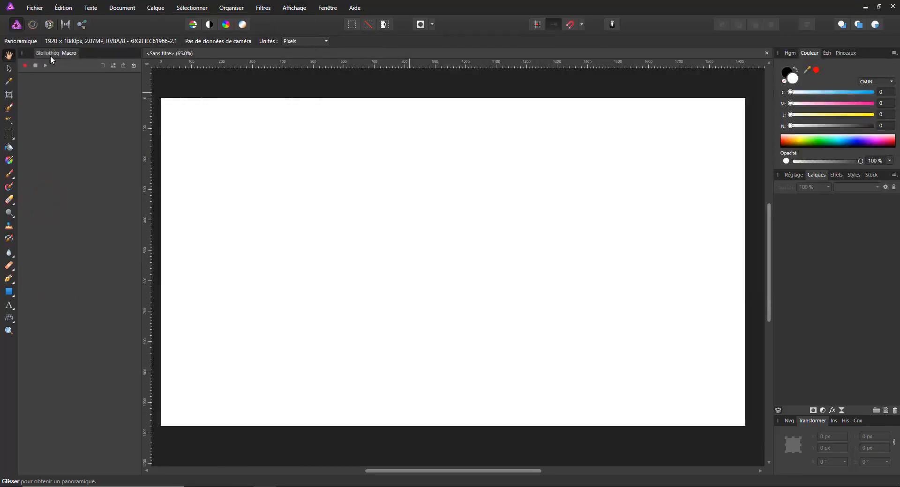
{"action": "left_click", "coordinate": [44, 56]}
- Examine the macros in the library's Défaut category and the management options available for that category
{"action": "left_click", "coordinate": [68, 53]}
{"action": "left_click", "coordinate": [47, 54]}
{"action": "left_click", "coordinate": [23, 67]}
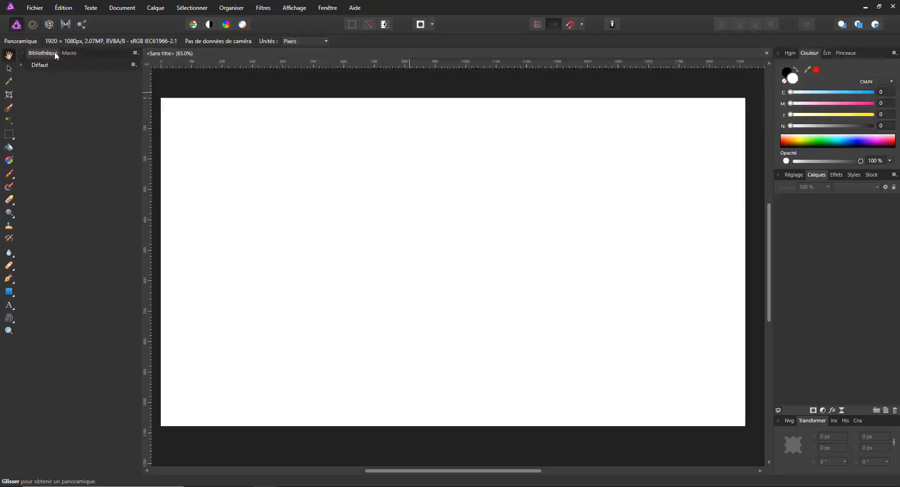
{"action": "left_click", "coordinate": [22, 64]}
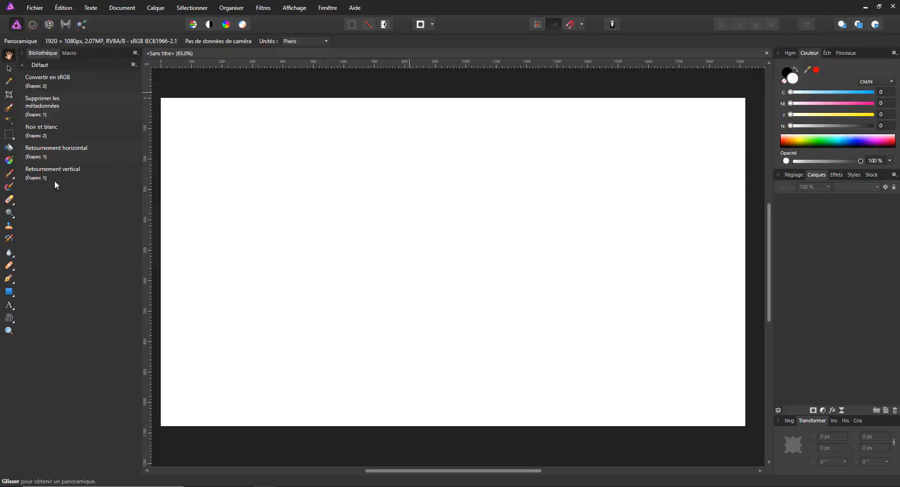
{"action": "left_click", "coordinate": [21, 64]}
{"action": "left_click", "coordinate": [133, 65]}
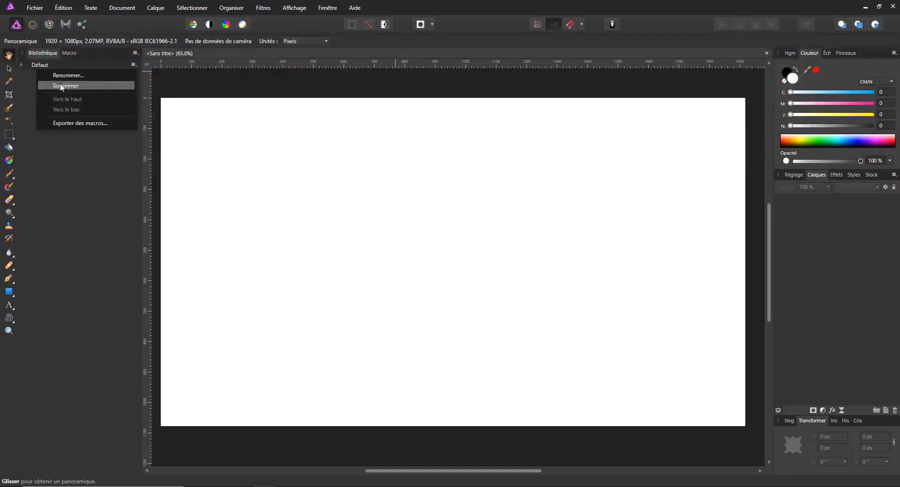
{"action": "left_click", "coordinate": [78, 155]}
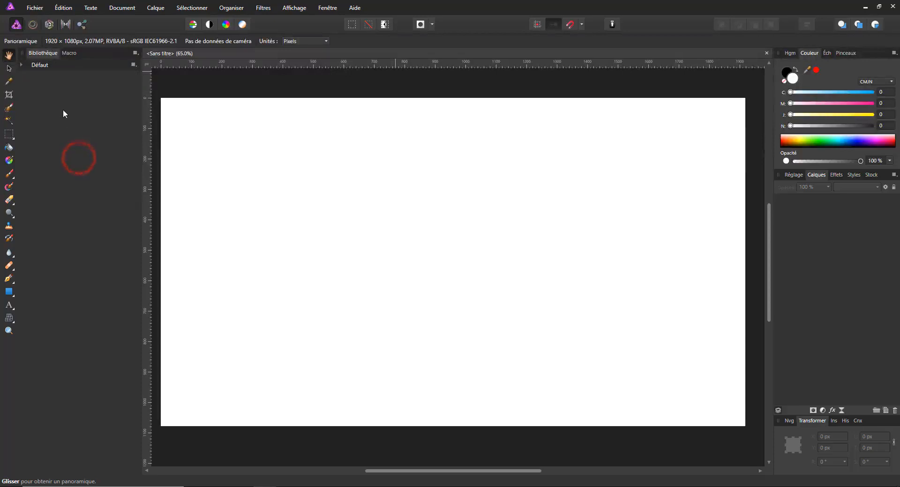
- Create a new category in the macro library and rename it "gain temps"
{"action": "left_click", "coordinate": [136, 55]}
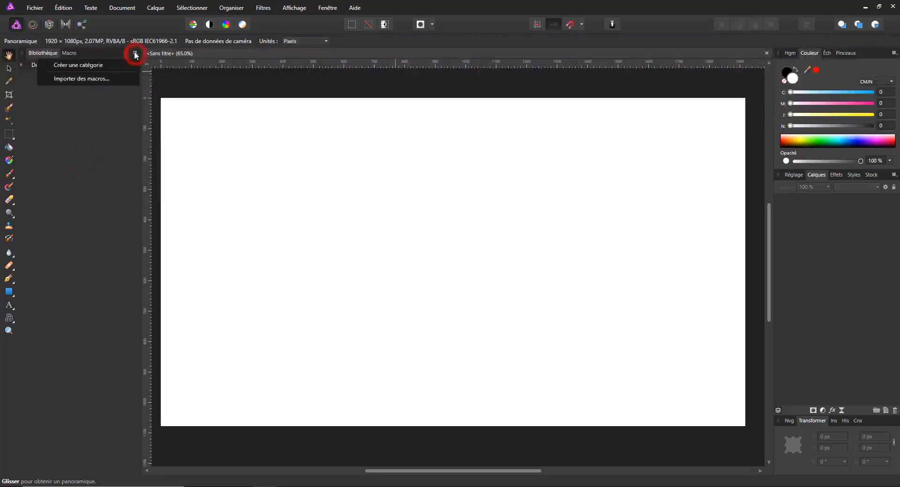
{"action": "left_click", "coordinate": [71, 66]}
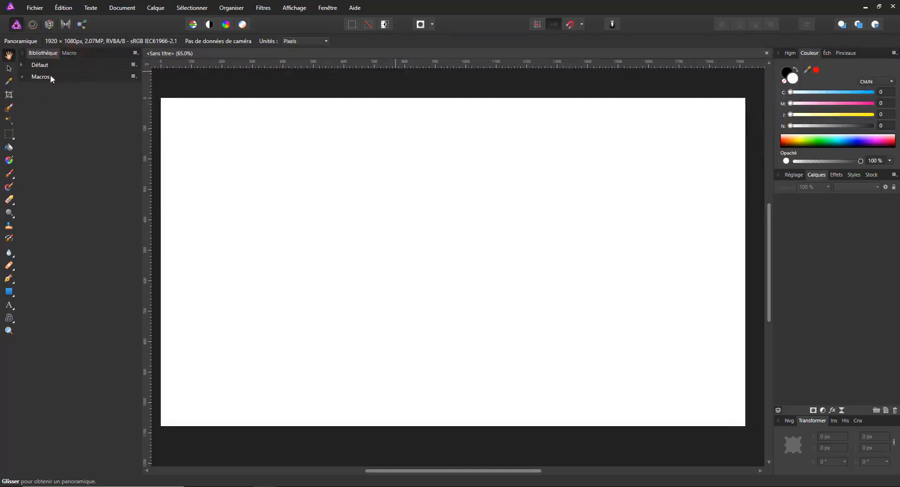
{"action": "left_click", "coordinate": [134, 76]}
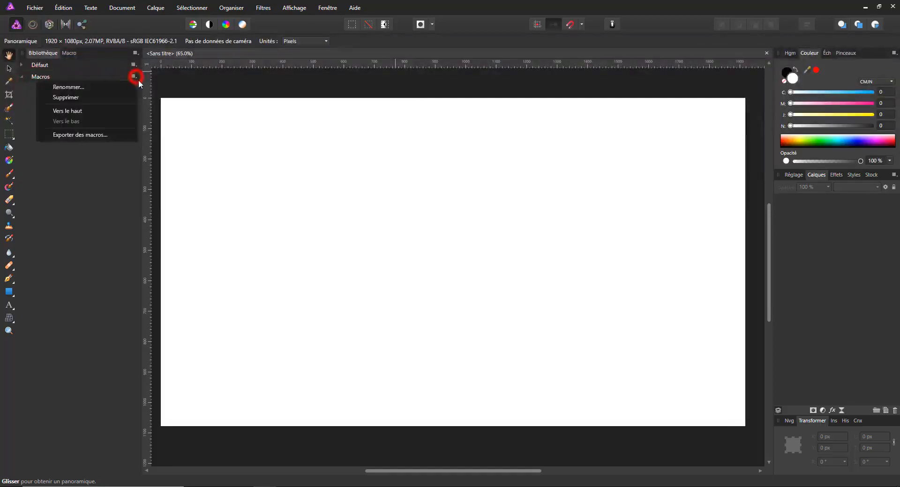
{"action": "left_click", "coordinate": [90, 85]}
{"action": "type", "text": "gain tzem"}
{"action": "key", "text": "BackSpace"}
{"action": "type", "text": "mps"}
{"action": "key", "text": "Return"}
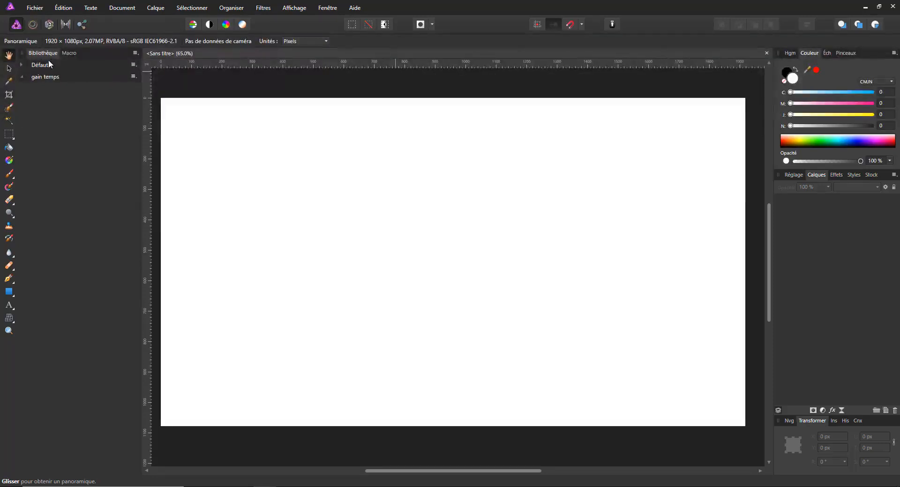
- Switch to the Macro panel and look at its dialog for importing a macro file
{"action": "left_click", "coordinate": [68, 54]}
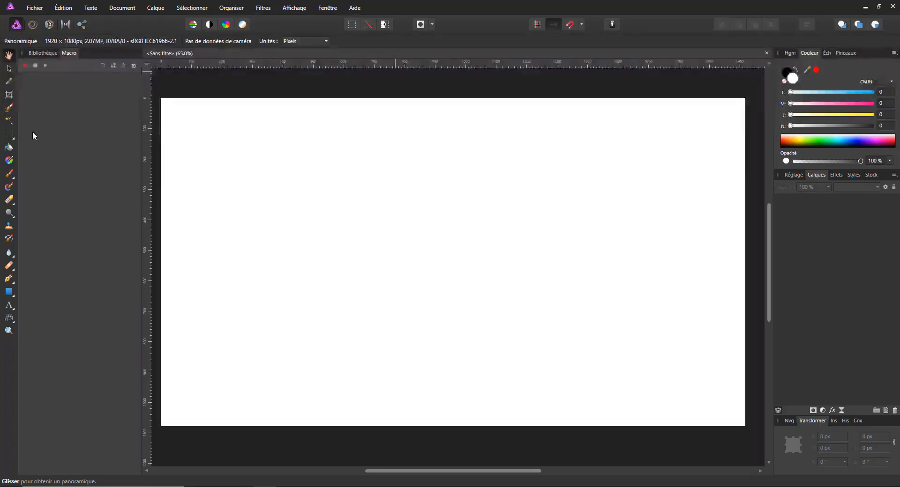
{"action": "left_click", "coordinate": [26, 66]}
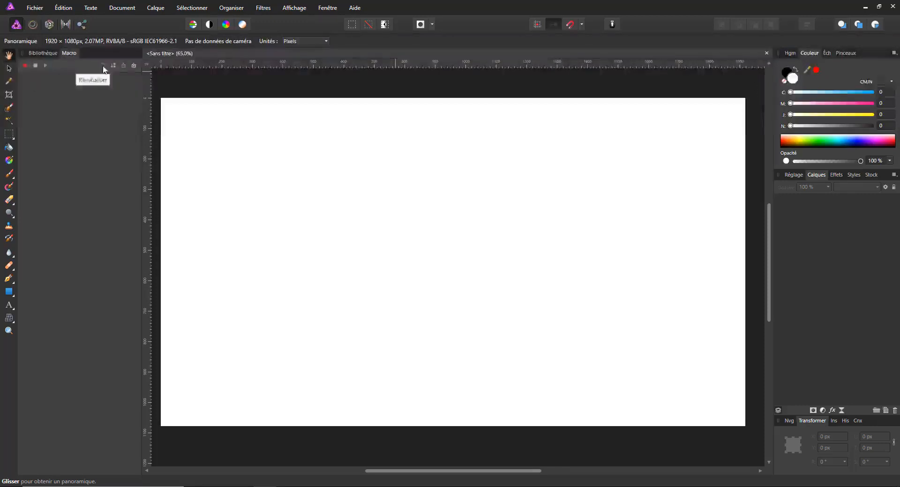
{"action": "left_click", "coordinate": [134, 67]}
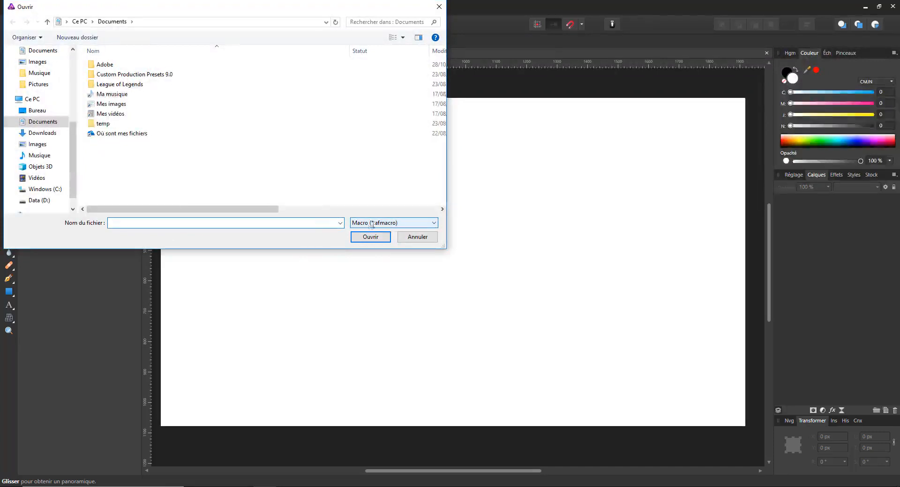
{"action": "left_click", "coordinate": [415, 235]}
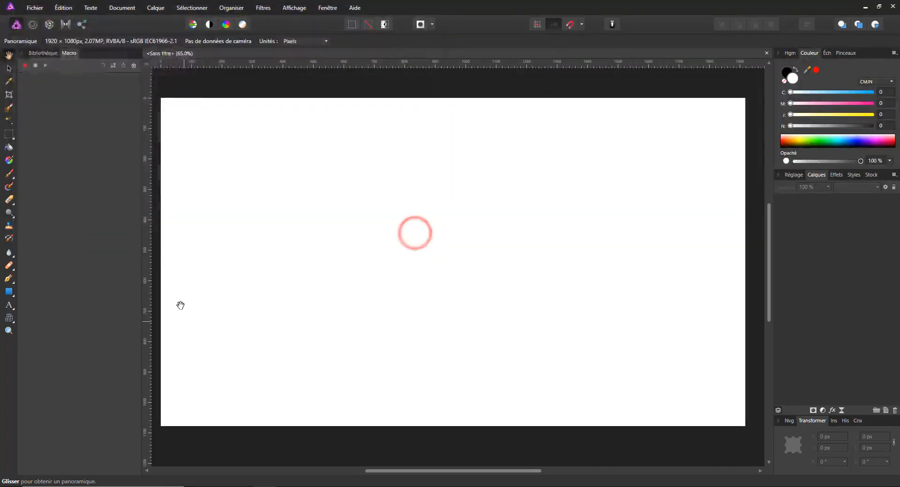
- Start recording a macro and draw a square marquee selection about 778 px wide on the canvas
{"action": "left_click", "coordinate": [25, 65]}
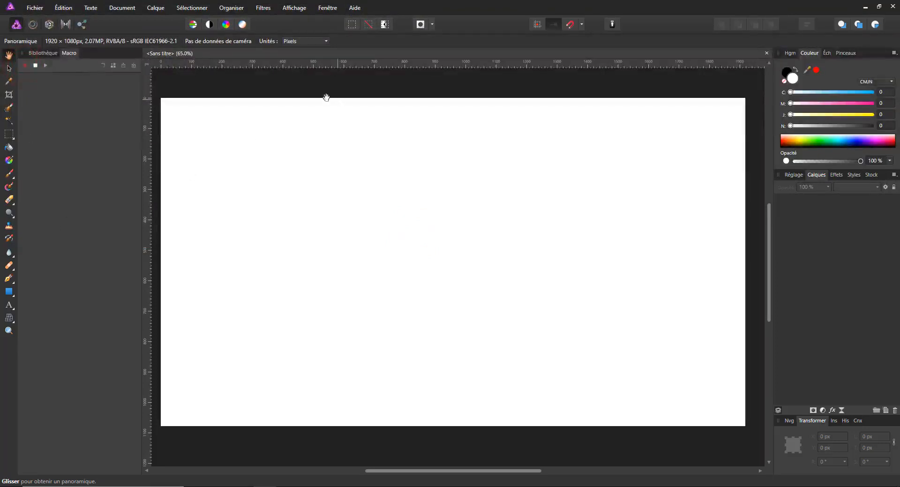
{"action": "left_click", "coordinate": [10, 135]}
{"action": "left_click_drag", "start_coordinate": [221, 139], "coordinate": [447, 282]}
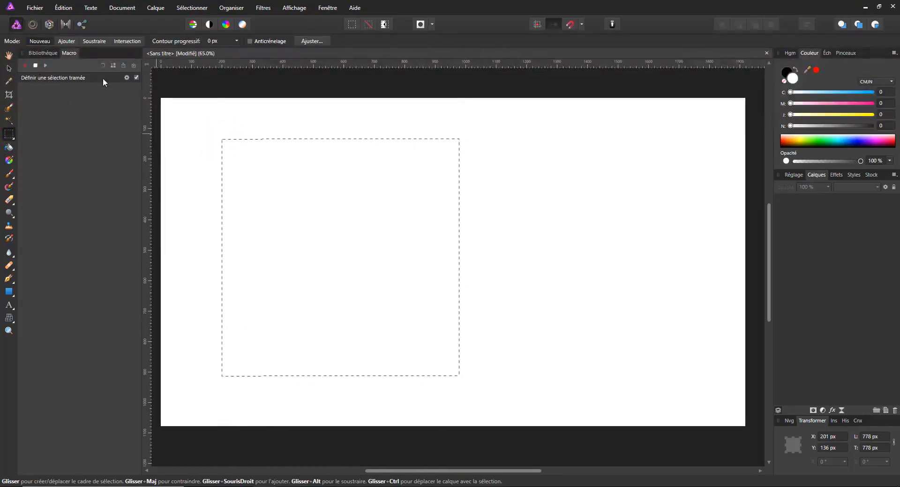
- Flood-fill the selection with black and add a pixel layer to complete the macro recording
{"action": "left_click", "coordinate": [9, 147]}
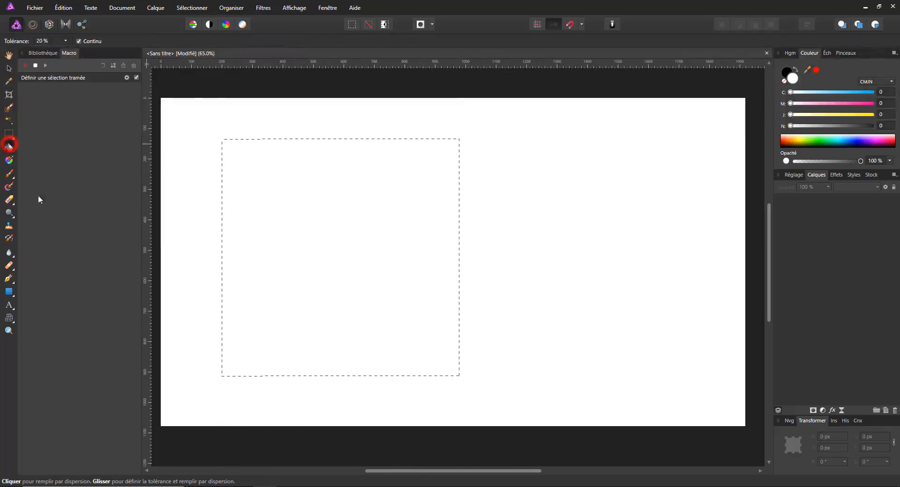
{"action": "left_click", "coordinate": [787, 73]}
{"action": "left_click", "coordinate": [358, 199]}
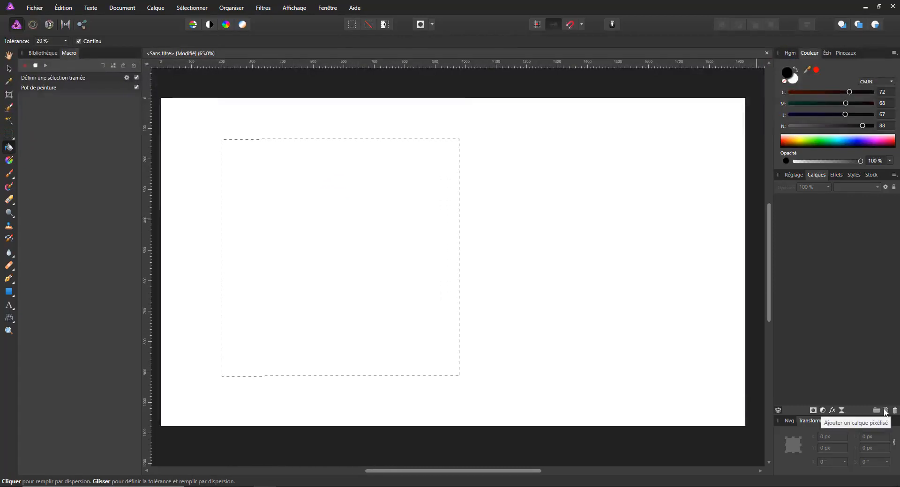
{"action": "left_click", "coordinate": [885, 411]}
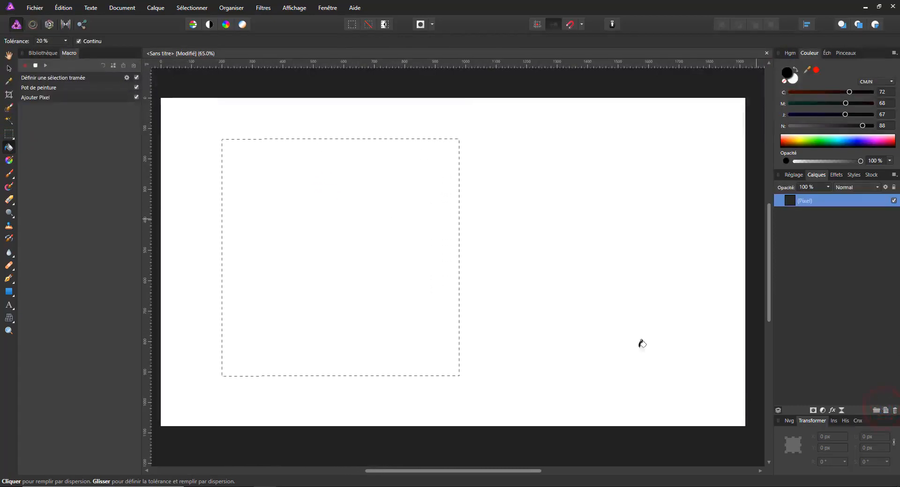
{"action": "left_click", "coordinate": [35, 65]}
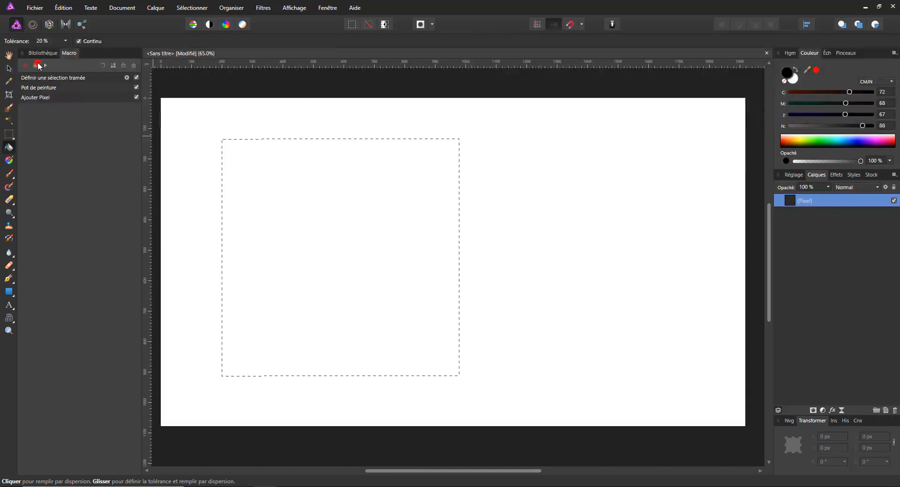
- Clear the selection and the pixel layer from the document and replay the recorded macro
{"action": "key", "text": "ctrl+d"}
{"action": "left_click", "coordinate": [46, 66]}
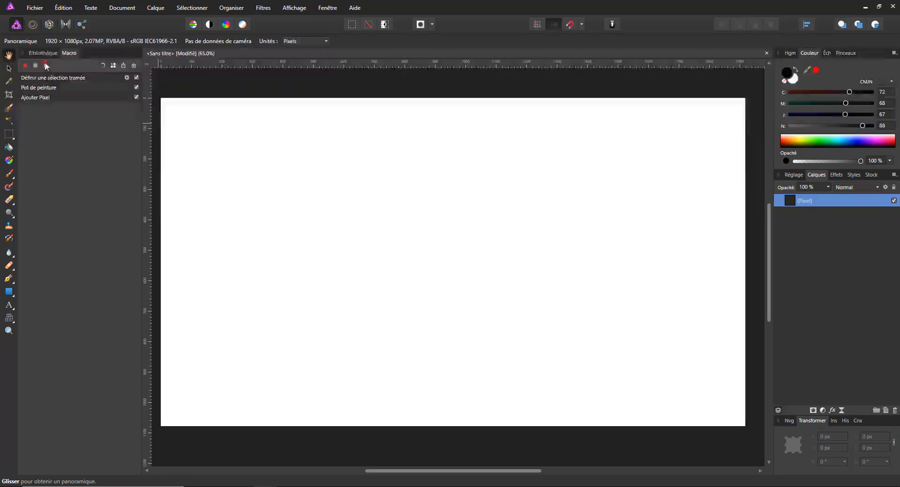
{"action": "key", "text": "ctrl+z"}
{"action": "left_click", "coordinate": [895, 411]}
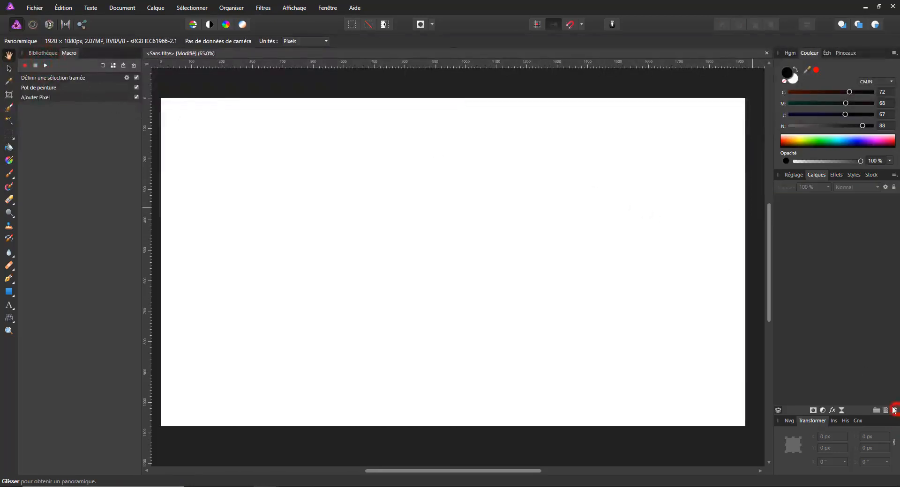
{"action": "left_click", "coordinate": [46, 66]}
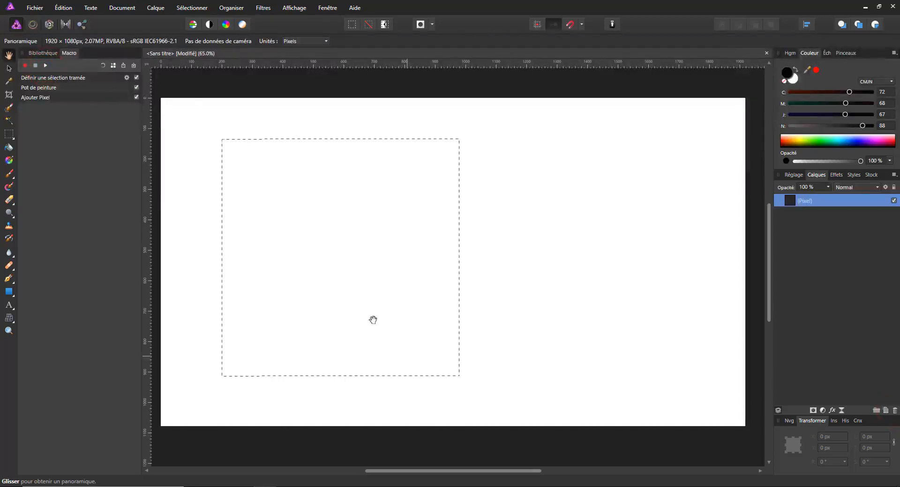
- Try disabling and re-enabling the Ajouter Pixel step of the recorded macro
{"action": "left_click", "coordinate": [40, 97]}
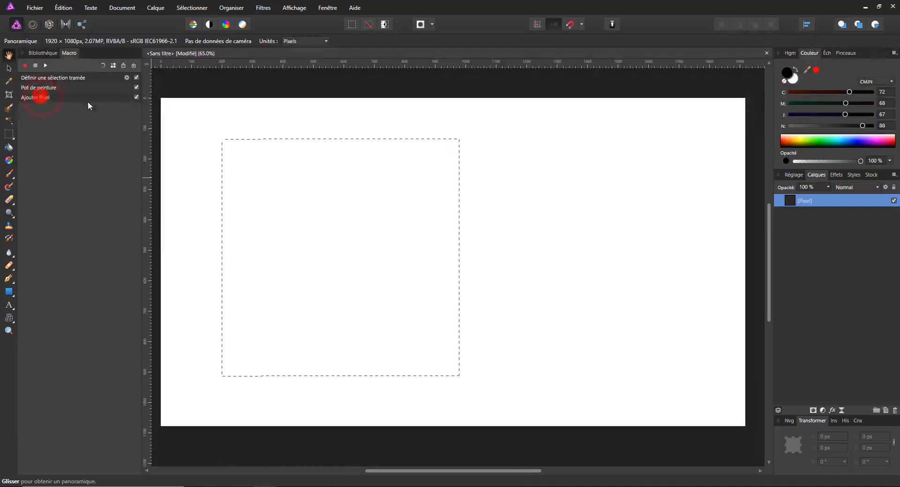
{"action": "left_click", "coordinate": [136, 97]}
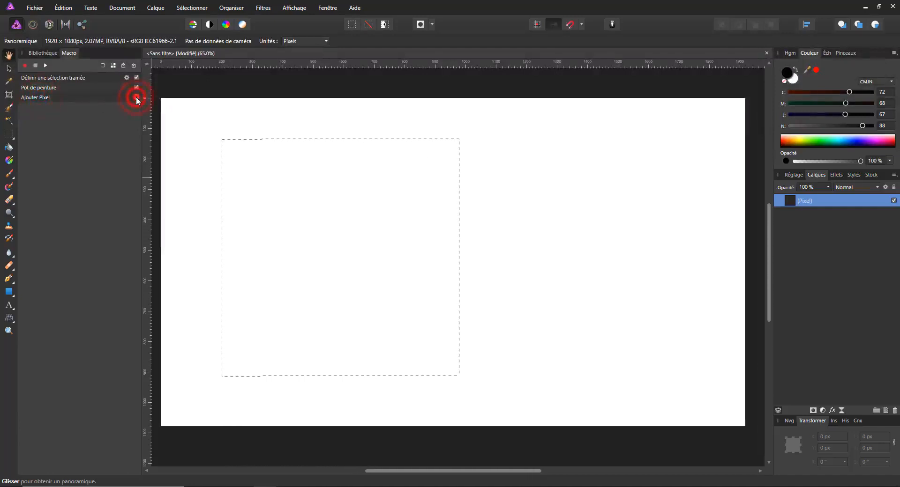
{"action": "left_click", "coordinate": [134, 98]}
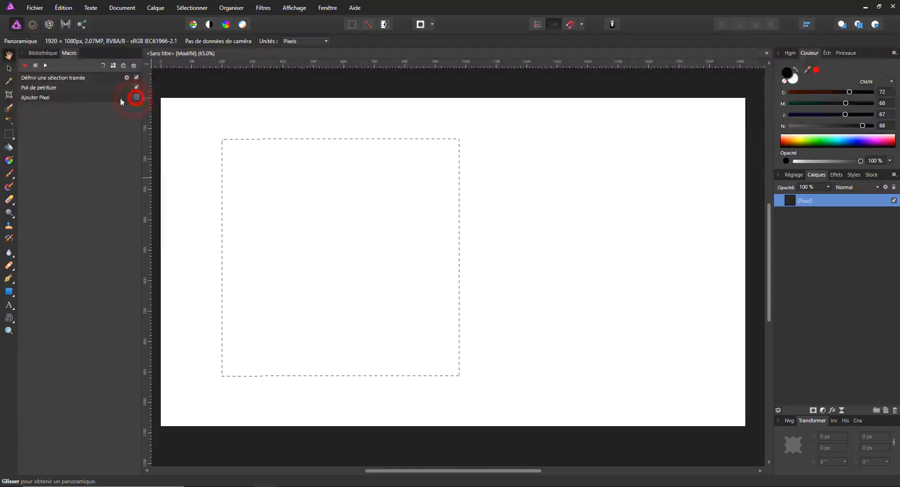
{"action": "left_click", "coordinate": [92, 97]}
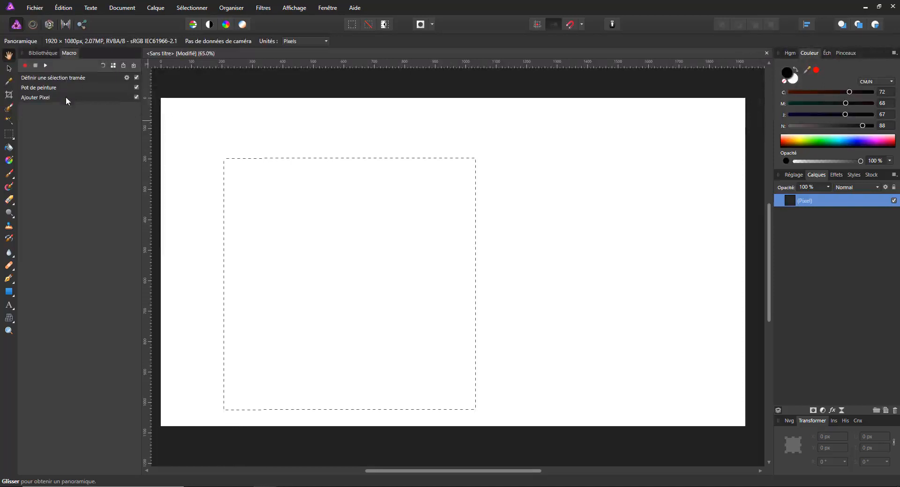
{"action": "left_click", "coordinate": [44, 97]}
{"action": "left_click", "coordinate": [50, 87]}
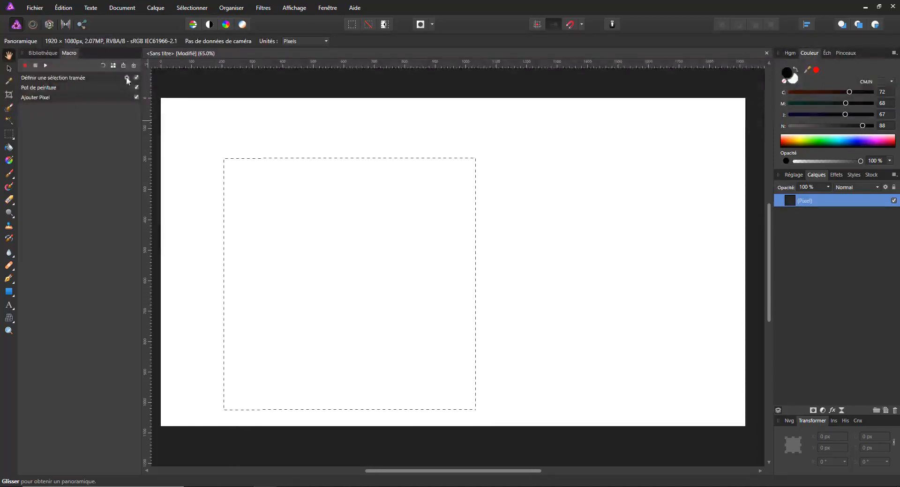
{"action": "left_click", "coordinate": [137, 98]}
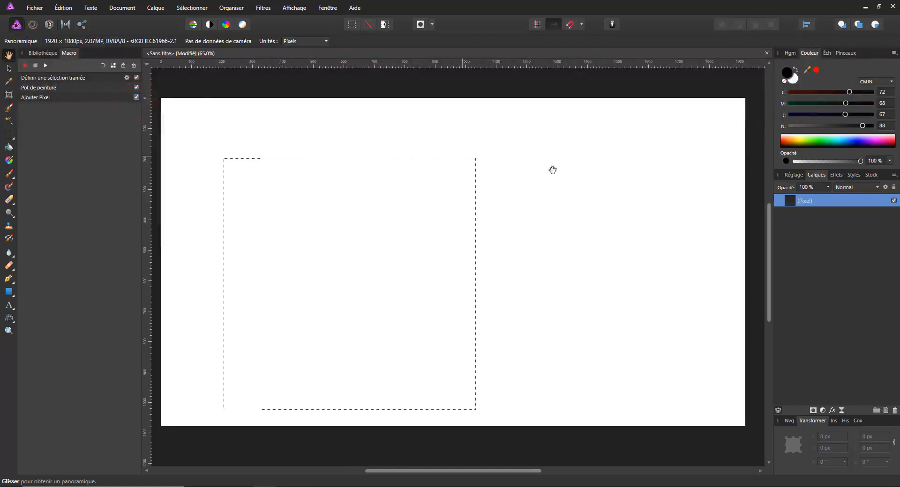
- Delete the pixel layer and replay the macro with its Ajouter Pixel step disabled
{"action": "left_click", "coordinate": [895, 411]}
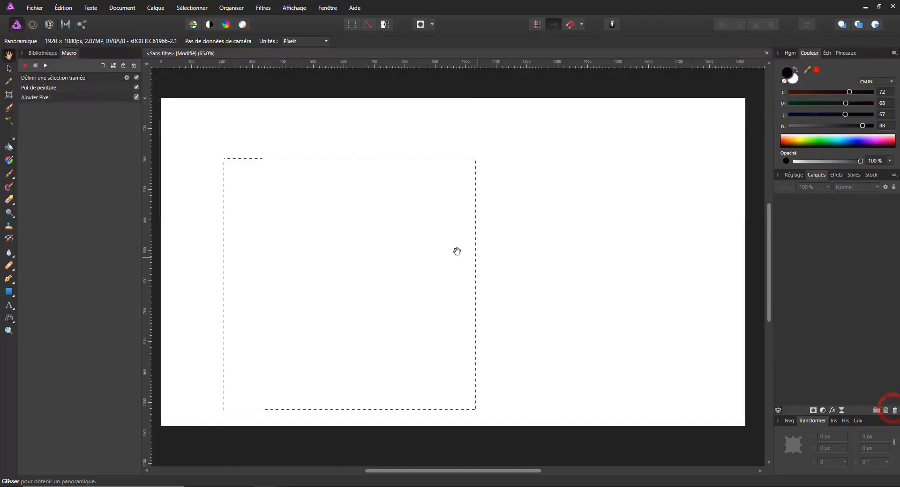
{"action": "left_click", "coordinate": [136, 97]}
{"action": "left_click", "coordinate": [45, 65]}
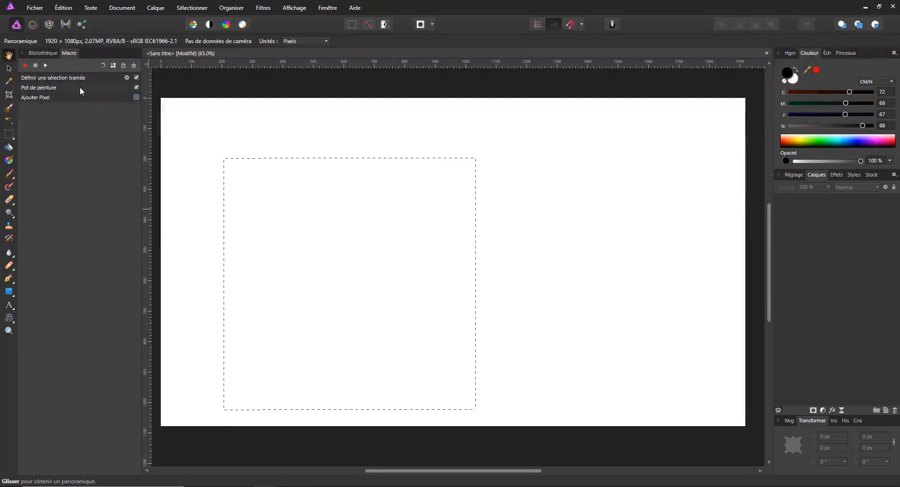
- Re-enable the macro's Ajouter Pixel step and open the settings of the Définir une sélection tramée step
{"action": "left_click", "coordinate": [135, 92]}
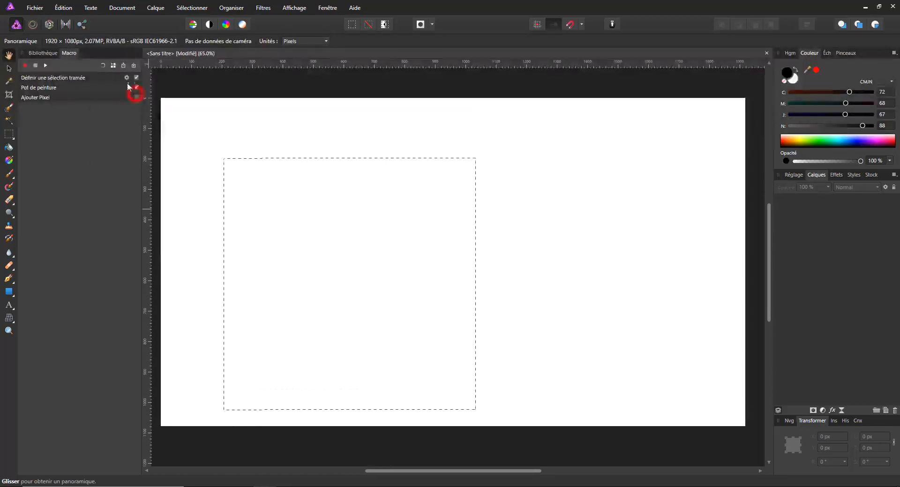
{"action": "left_click", "coordinate": [135, 97]}
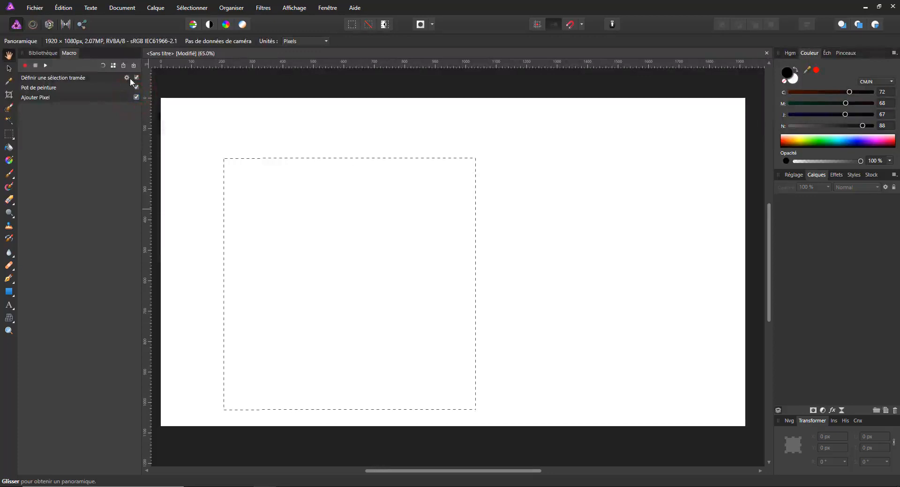
{"action": "left_click", "coordinate": [126, 77]}
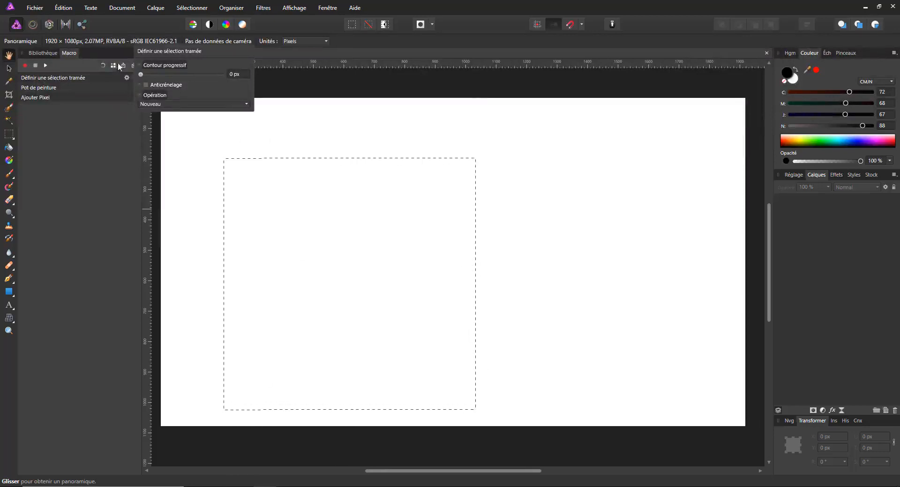
- Examine the feather and Opération options of the Définir une sélection tramée step and close its settings
{"action": "mouse_move", "coordinate": [149, 75]}
{"action": "left_mouse_down"}
{"action": "mouse_move", "coordinate": [157, 76]}
{"action": "mouse_move", "coordinate": [134, 79]}
{"action": "left_mouse_up"}
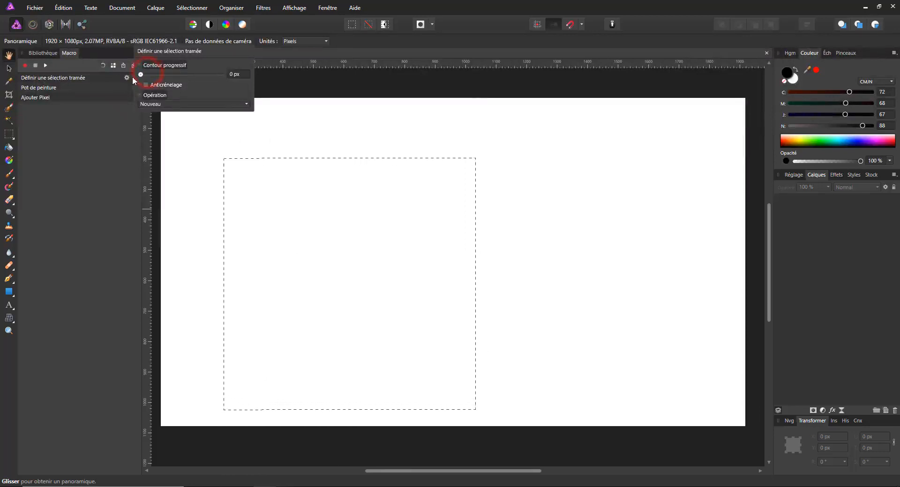
{"action": "left_click", "coordinate": [170, 105]}
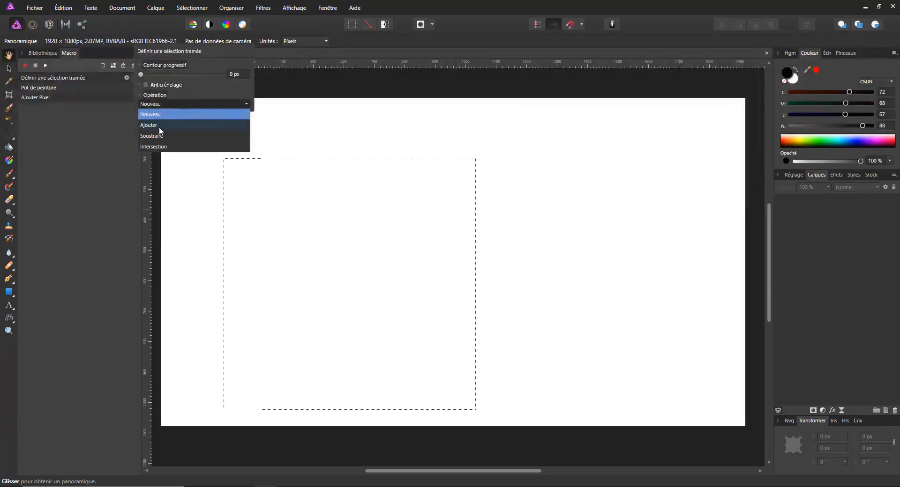
{"action": "left_click", "coordinate": [176, 112]}
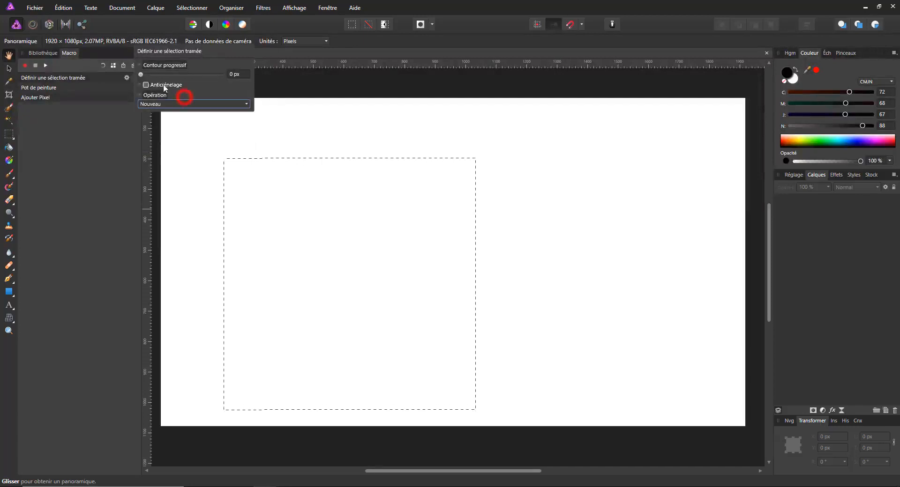
{"action": "left_click", "coordinate": [112, 80]}
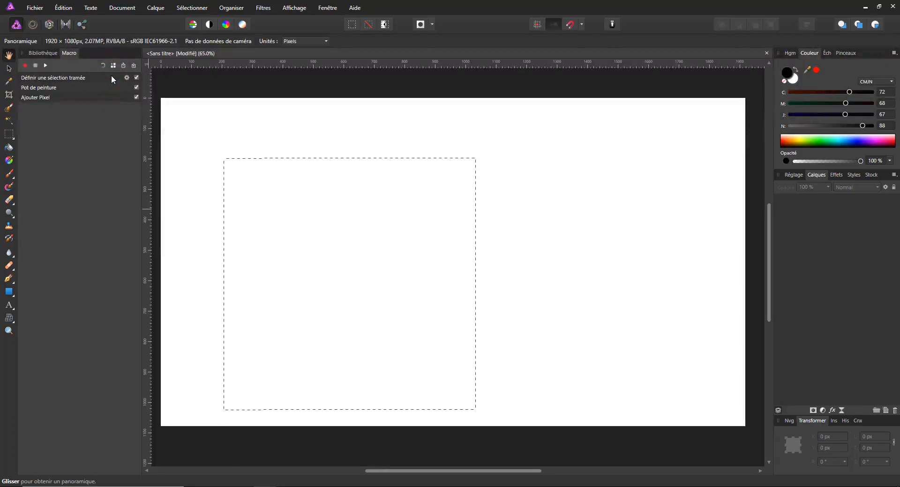
- Reset the recorded macro, clear the selection and start recording a new macro
{"action": "left_click", "coordinate": [103, 65]}
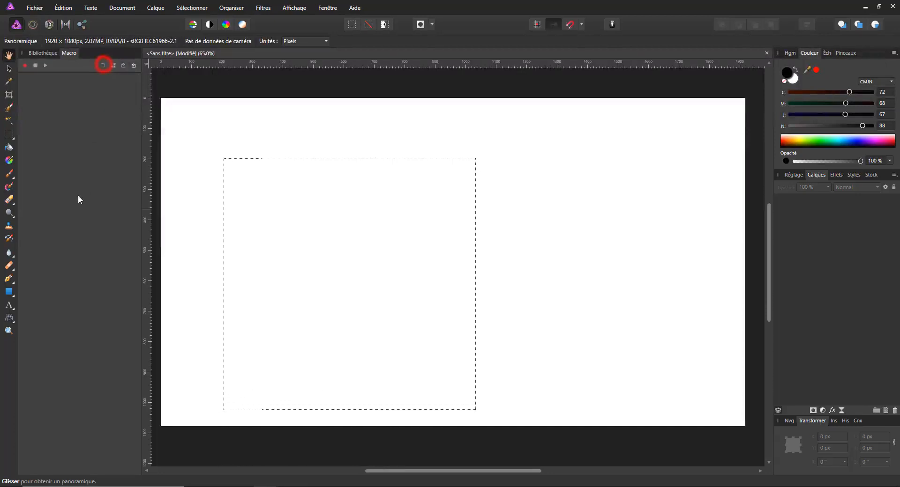
{"action": "left_click", "coordinate": [203, 110]}
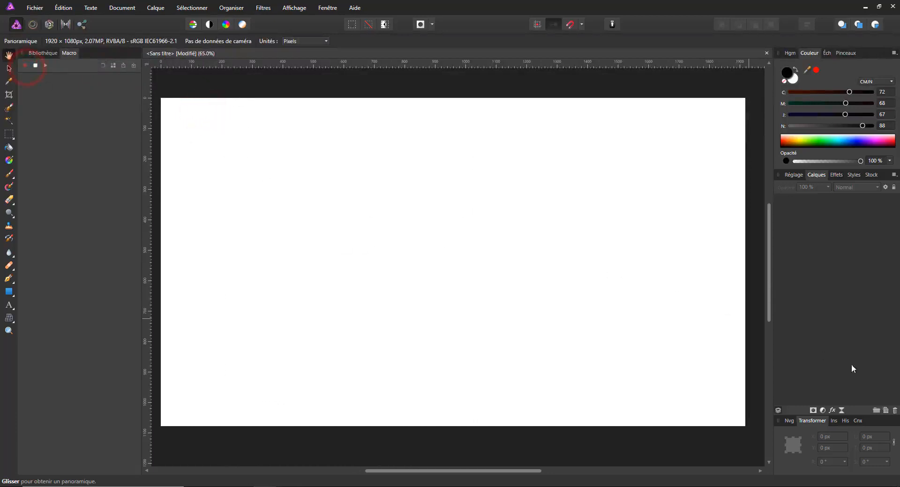
- Record adding a pixel layer, selecting a square about 673 px wide and flood-filling it black, and stop the recording
{"action": "left_click", "coordinate": [886, 410]}
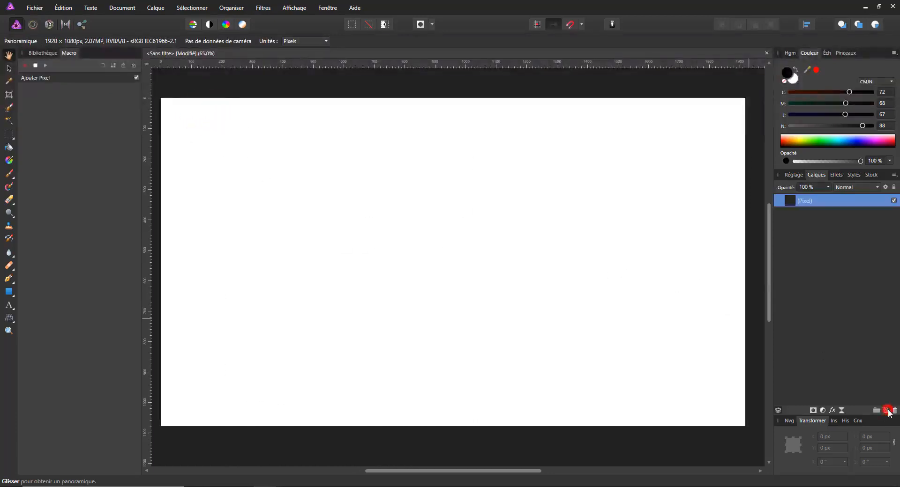
{"action": "left_click", "coordinate": [8, 135]}
{"action": "left_click_drag", "start_coordinate": [227, 129], "coordinate": [439, 279]}
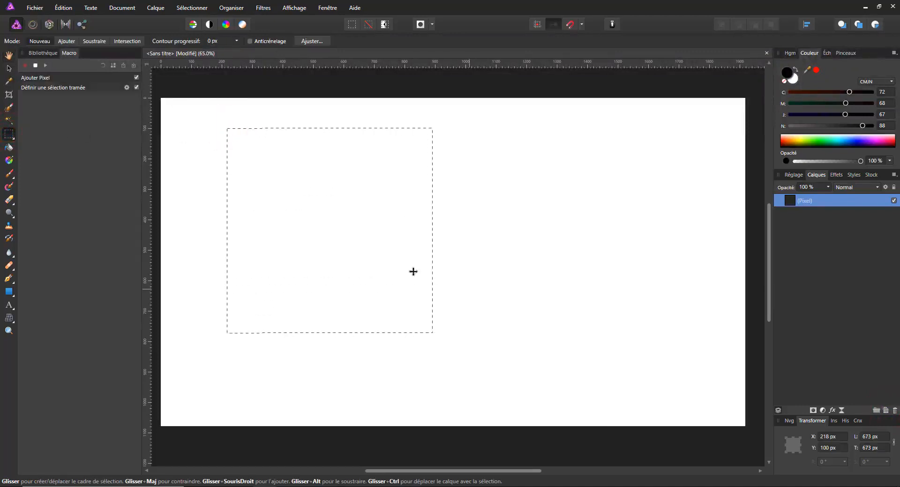
{"action": "left_click", "coordinate": [8, 147]}
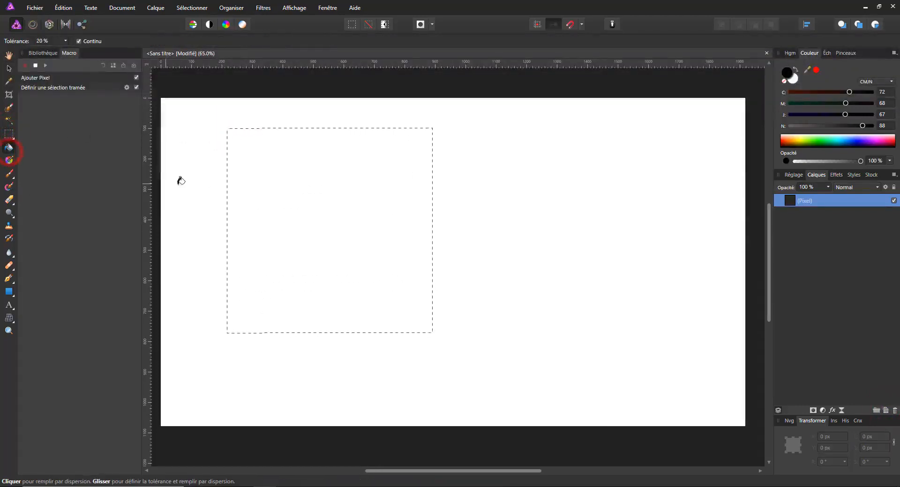
{"action": "left_click", "coordinate": [296, 188]}
{"action": "left_click", "coordinate": [33, 66]}
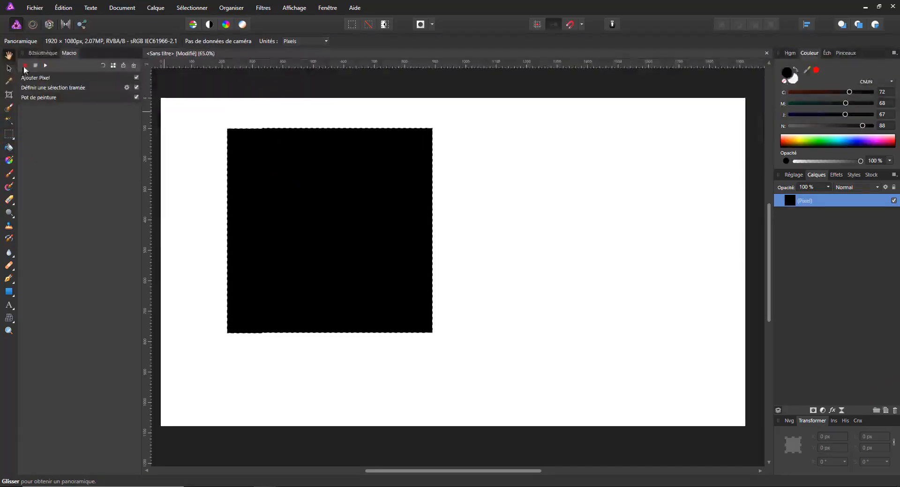
- Save the recorded macro to the library's Défaut category under the name "test"
{"action": "left_click", "coordinate": [113, 65]}
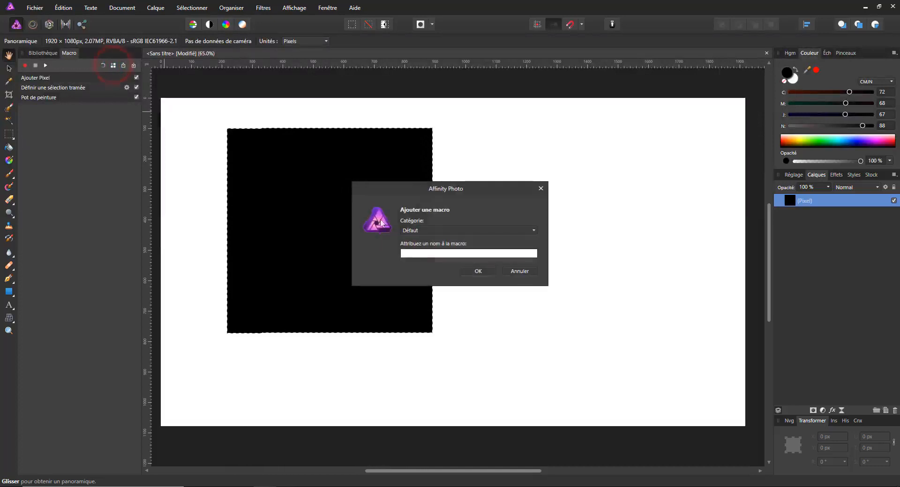
{"action": "left_click", "coordinate": [453, 231]}
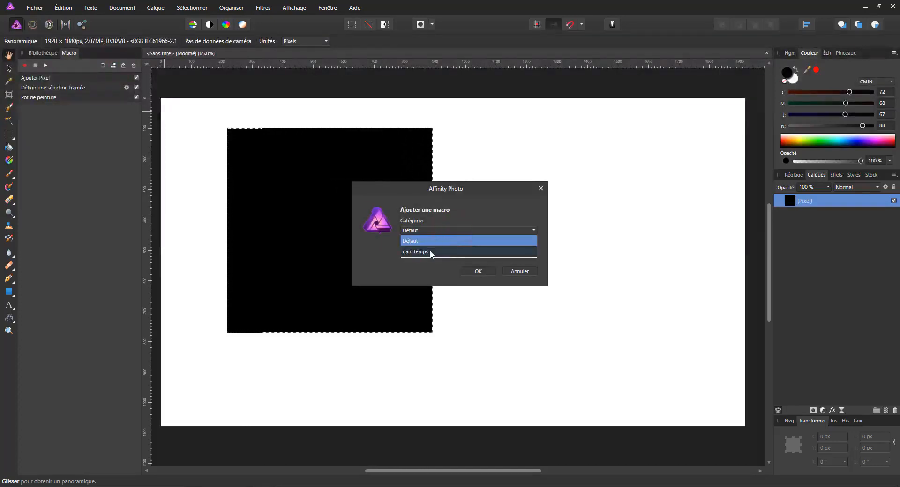
{"action": "left_click", "coordinate": [422, 275]}
{"action": "left_click", "coordinate": [421, 254]}
{"action": "type", "text": "test"}
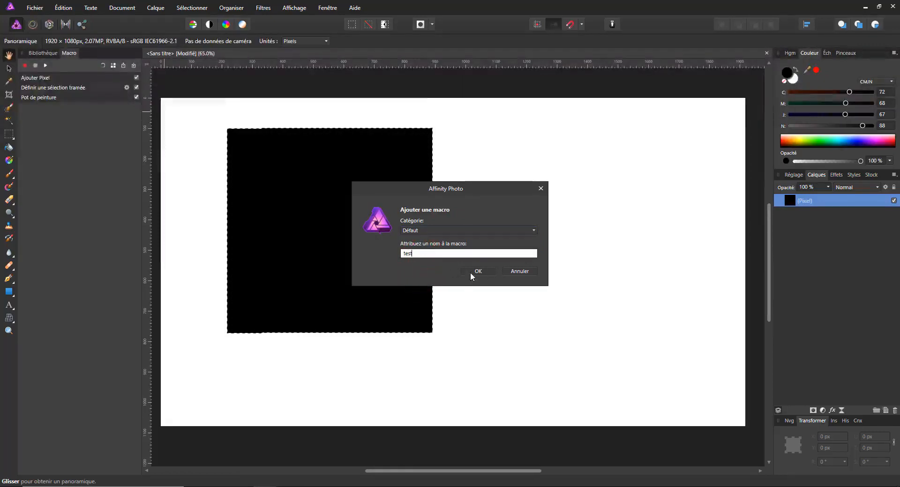
{"action": "left_click", "coordinate": [471, 272]}
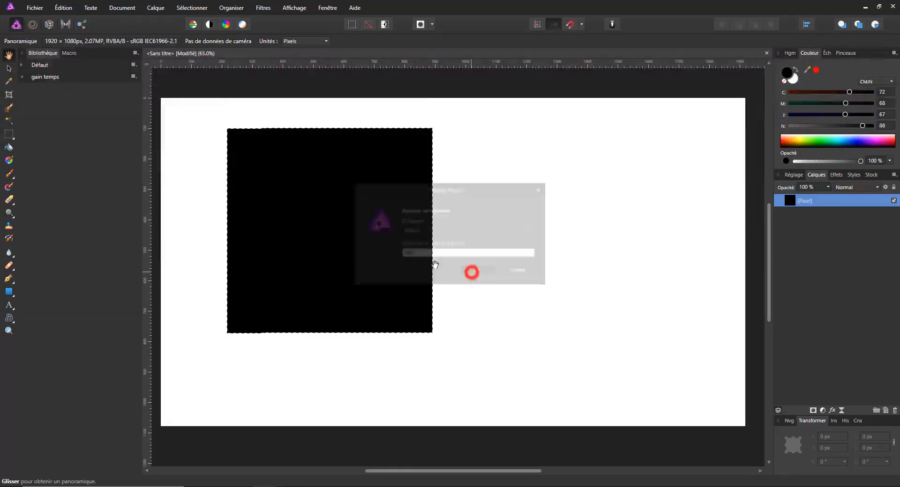
- Expand the Défaut category in the library and run the "test" macro
{"action": "left_click", "coordinate": [27, 65]}
{"action": "left_click", "coordinate": [37, 196]}
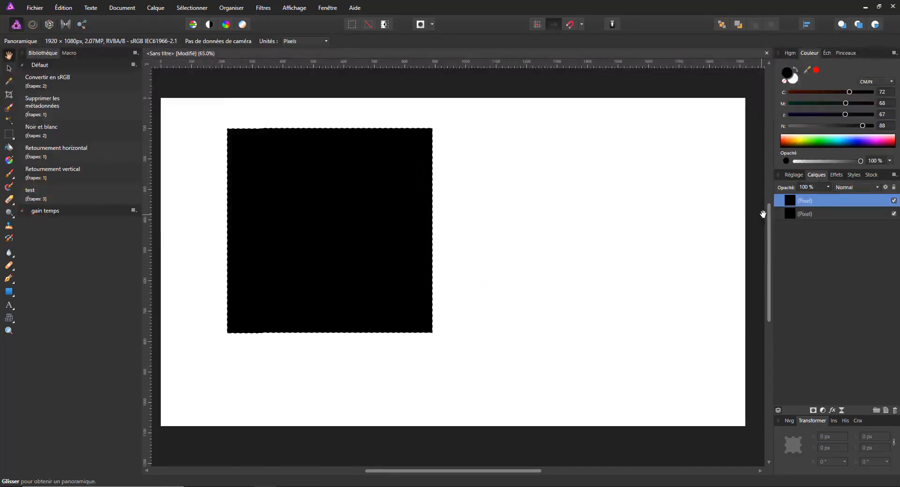
- Delete both pixel layers and run the "test" macro on the emptied document
{"action": "left_click", "coordinate": [806, 216], "text": "shift"}
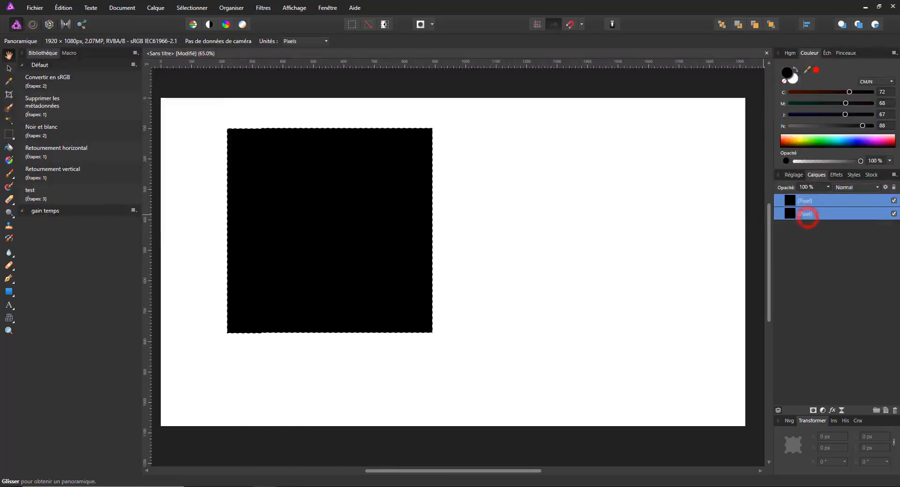
{"action": "left_click", "coordinate": [895, 411]}
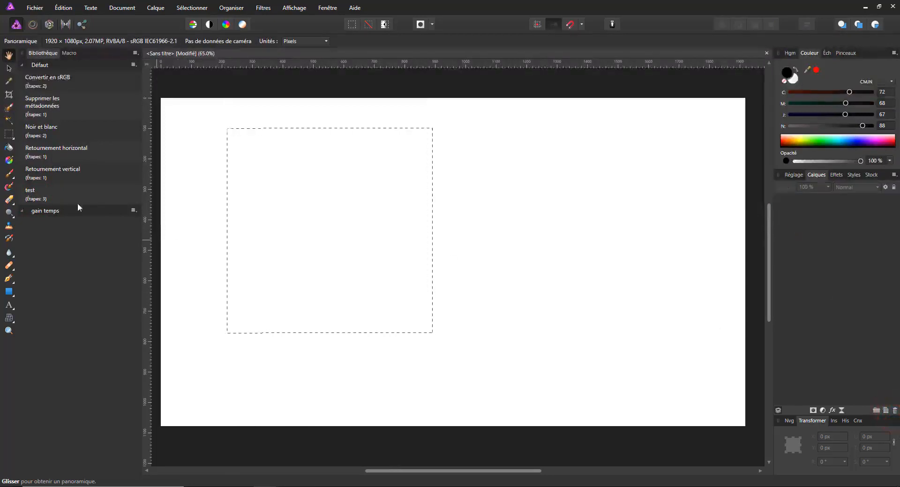
{"action": "left_click", "coordinate": [39, 202]}
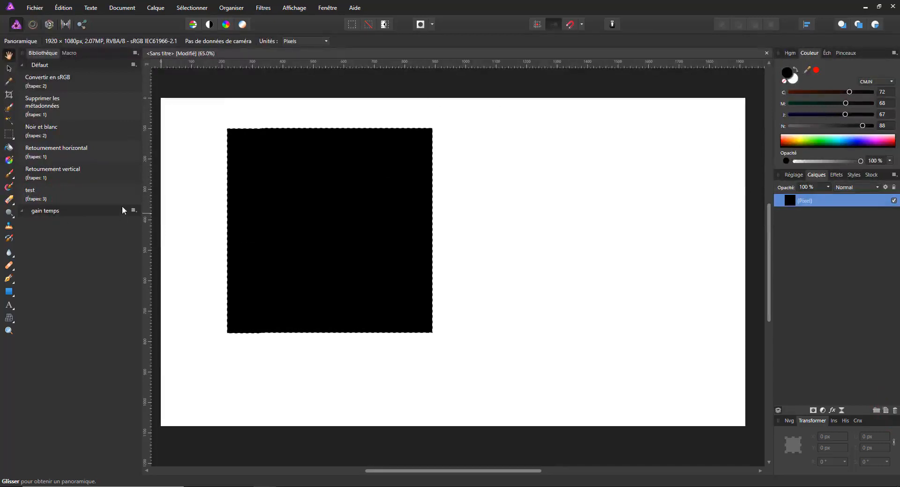
- Move the black square to about X 437 px, Y 186 px and delete its pixel layer
{"action": "left_click", "coordinate": [8, 68]}
{"action": "left_click_drag", "start_coordinate": [301, 213], "coordinate": [368, 239]}
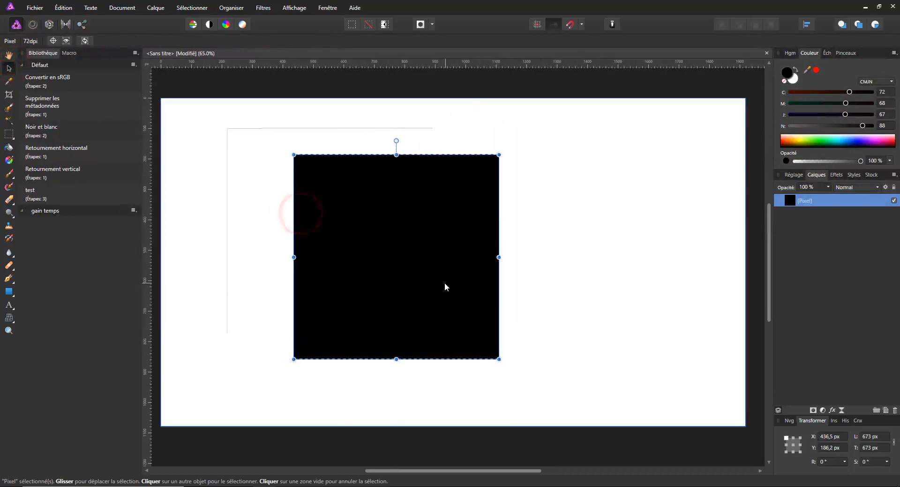
{"action": "left_click", "coordinate": [894, 410]}
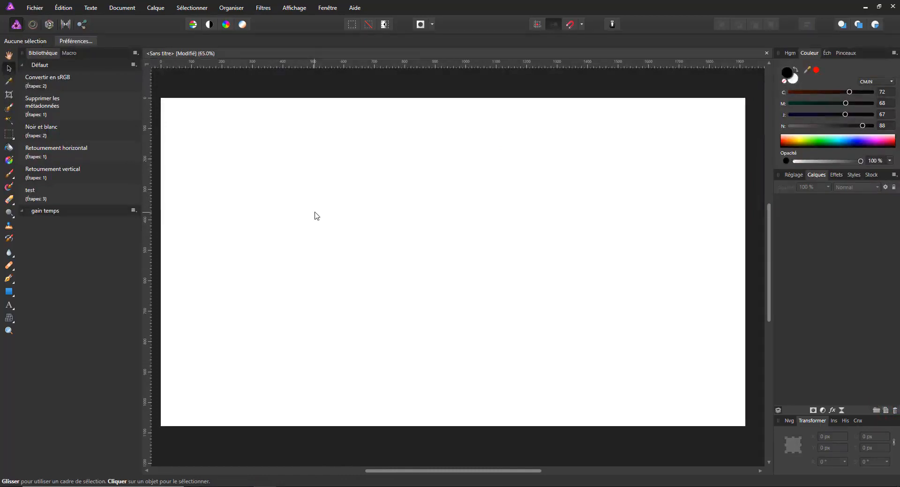
{"action": "scroll", "coordinate": [322, 214], "scroll_direction": "down", "scroll_amount": 2}
{"action": "scroll", "coordinate": [317, 215], "scroll_direction": "up", "scroll_amount": 1}
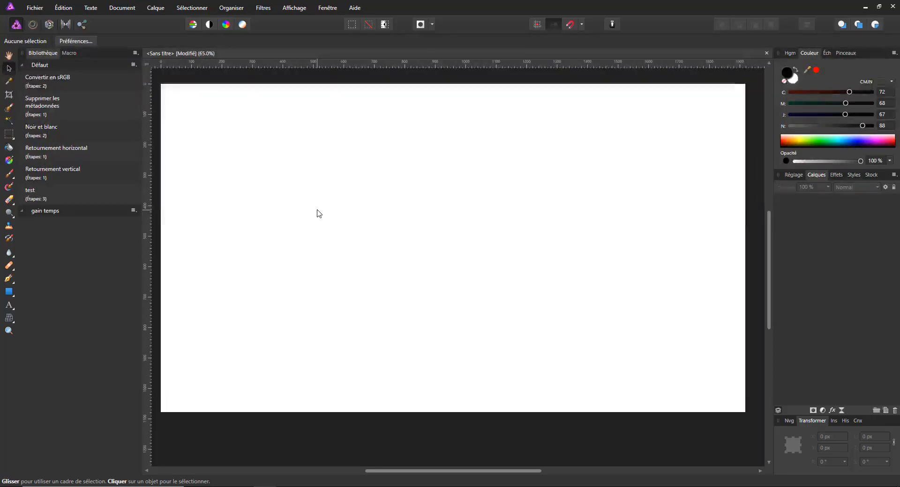